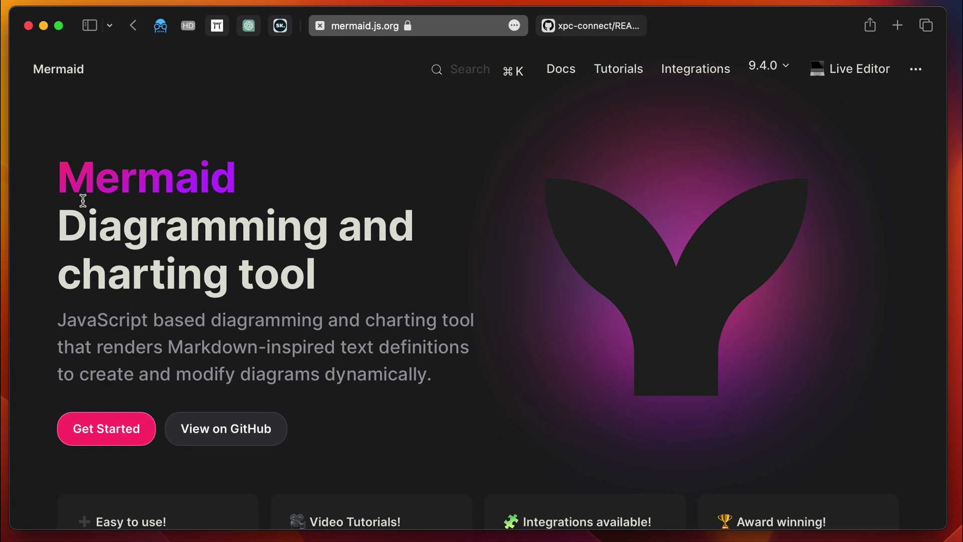
Load the Still–Moving–Crash State sample, after trying Gantt and Git, and select all its code.
left_click(877, 72)
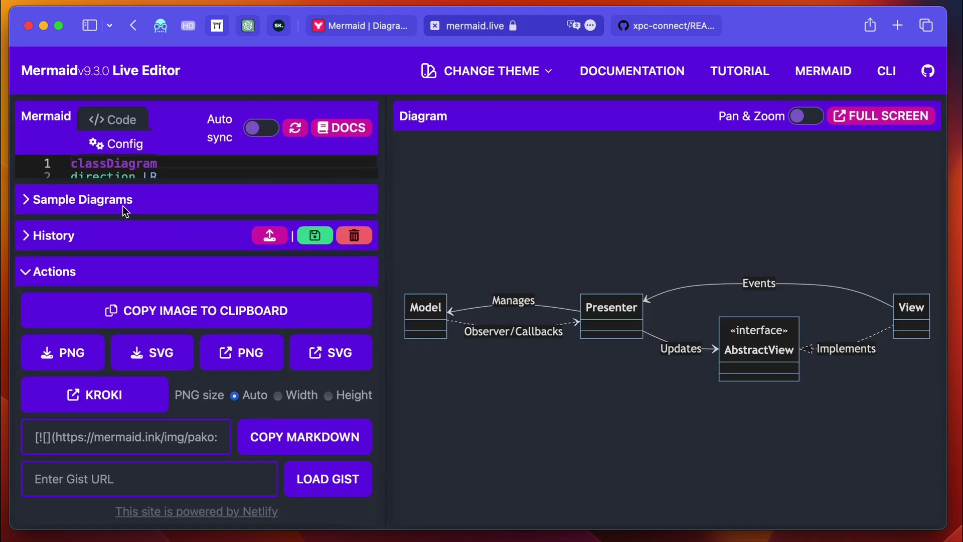
left_click(27, 199)
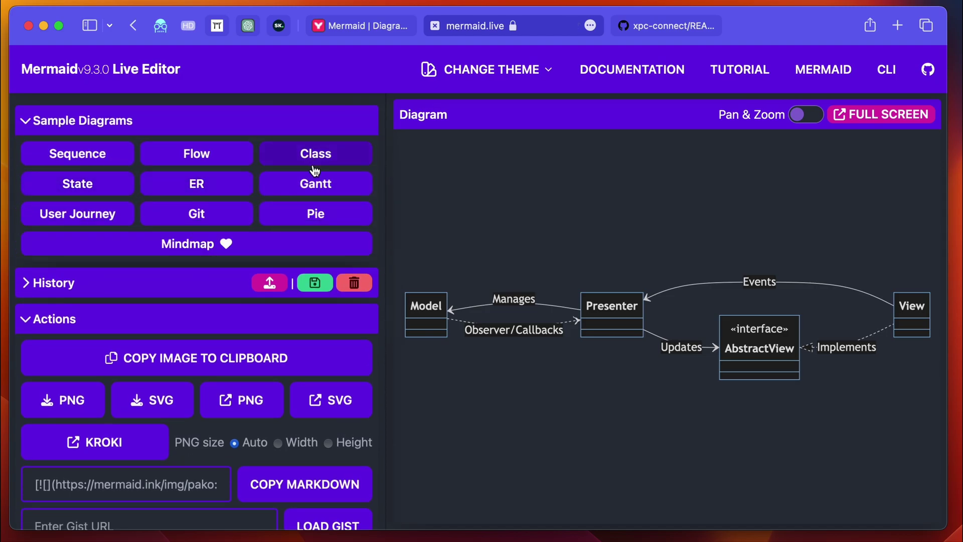
left_click(314, 183)
left_click(200, 215)
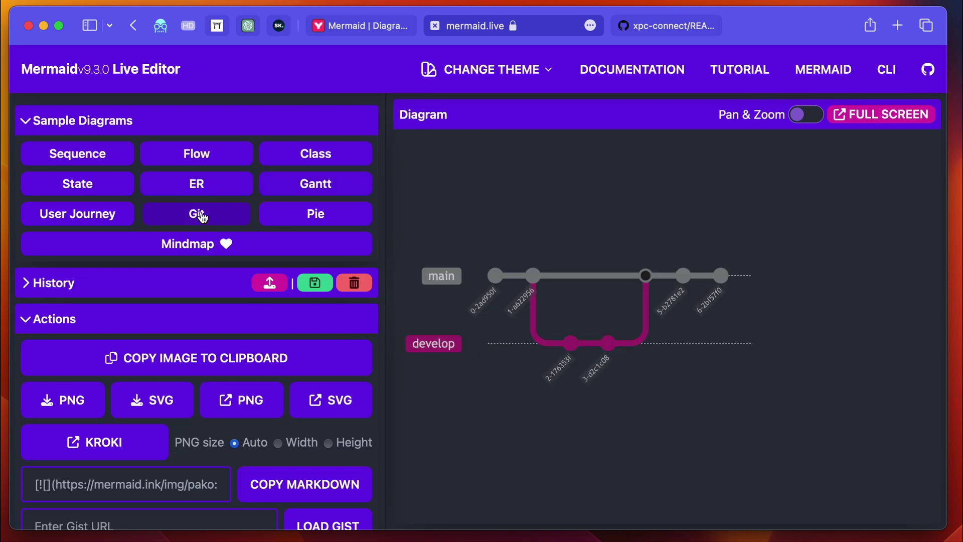
left_click(108, 184)
left_click(29, 121)
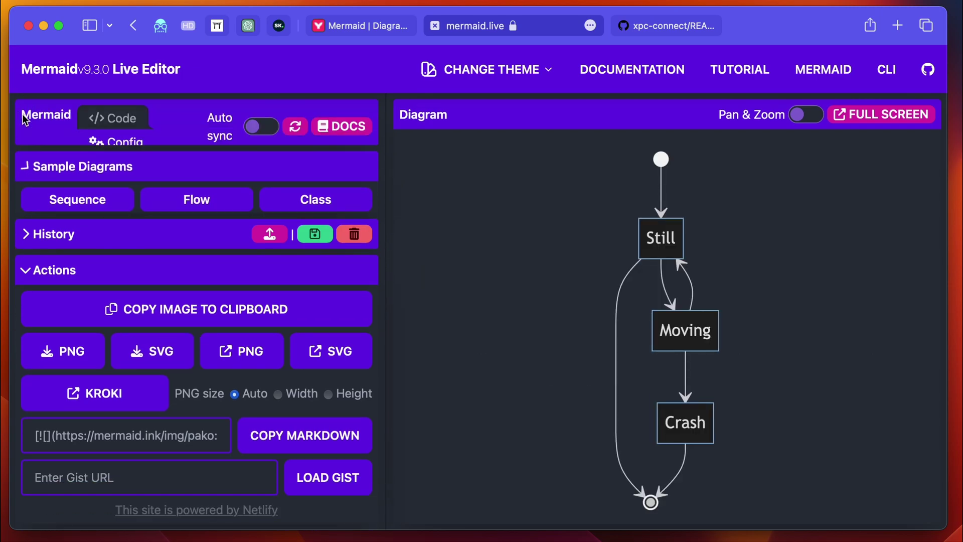
scroll(103, 160, "down", 3)
scroll(103, 160, "down", 1)
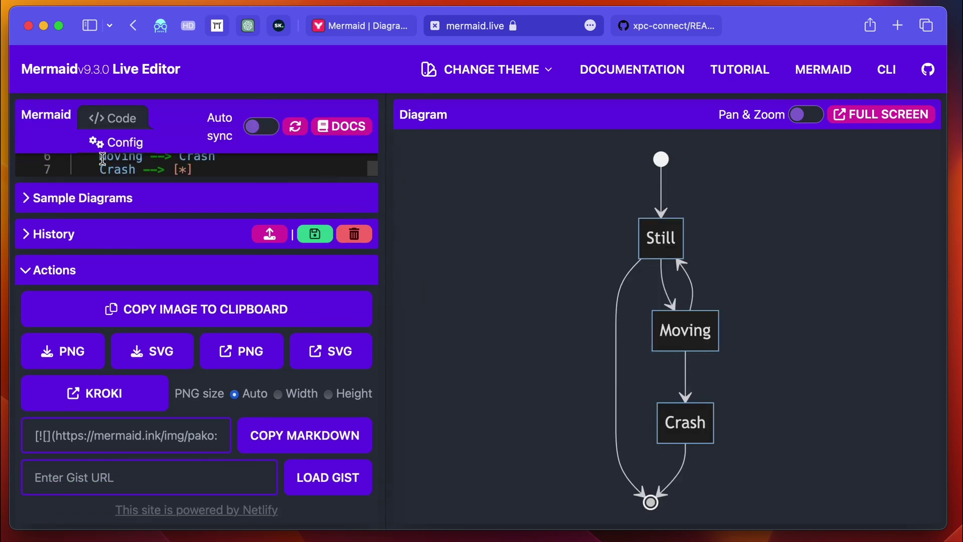
scroll(102, 160, "up", 5)
scroll(102, 160, "down", 2)
scroll(102, 159, "down", 3)
scroll(103, 159, "up", 3)
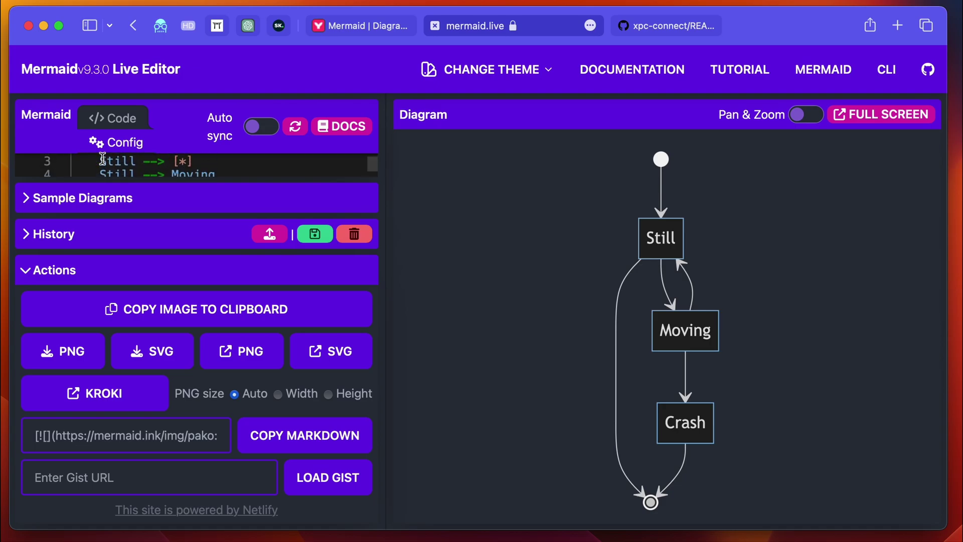
scroll(103, 160, "up", 2)
scroll(102, 160, "down", 1)
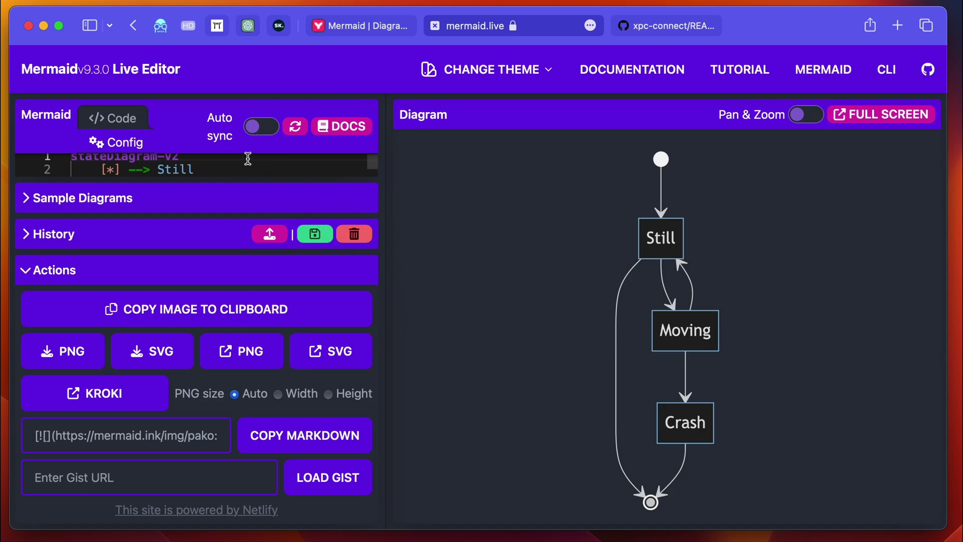
scroll(248, 155, "up", 1)
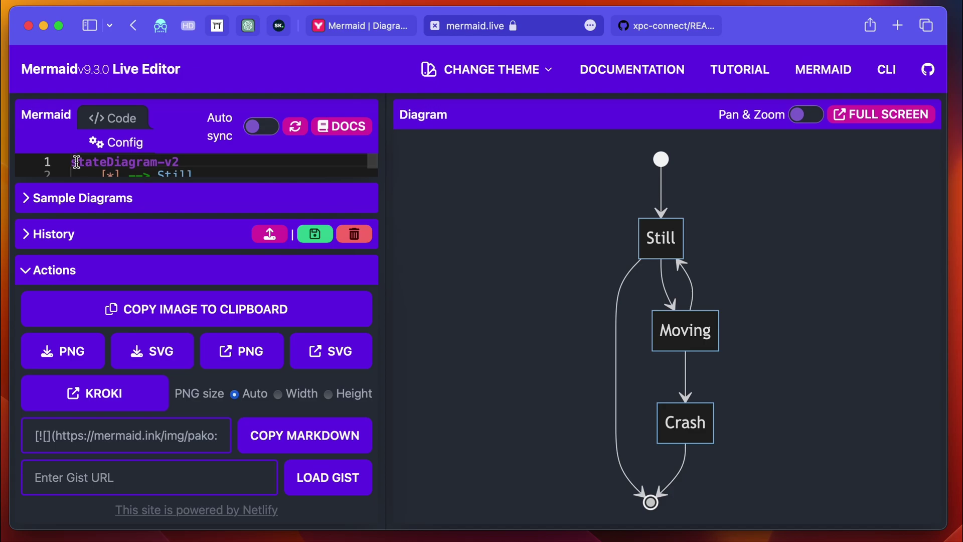
left_click_drag(71, 162, 232, 240)
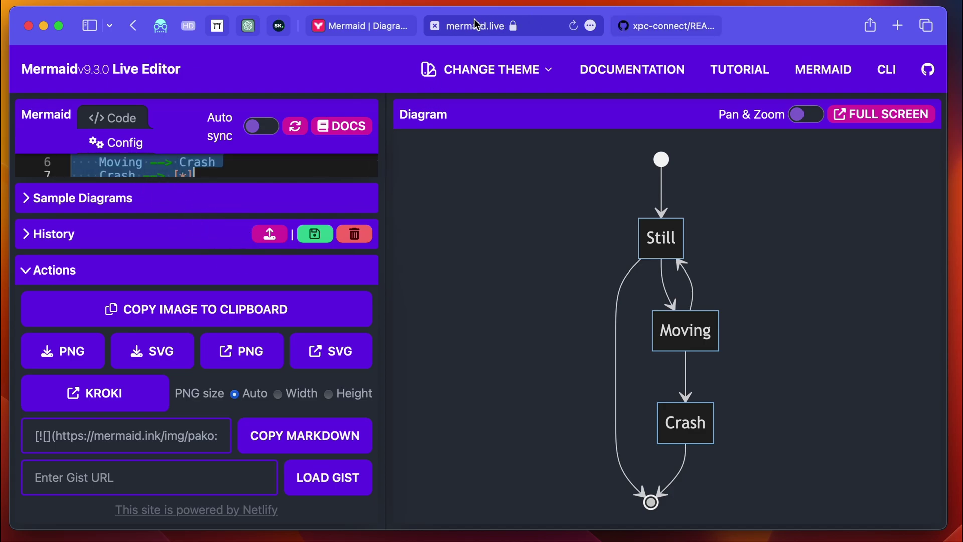
In the xpc-connect README editor, paste the state diagram code into a mermaid block below line 1.
left_click(674, 26)
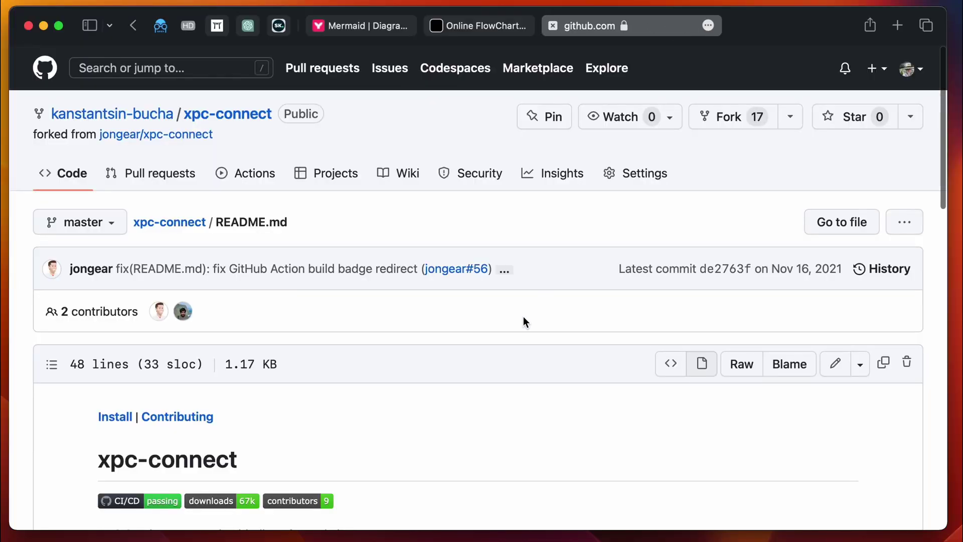
scroll(524, 316, "down", 5)
left_click(833, 220)
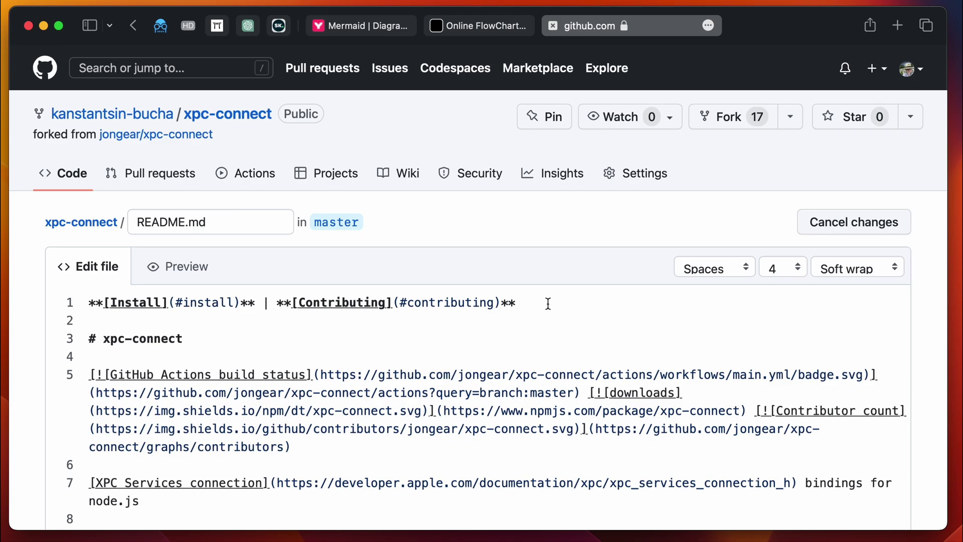
key("Return")
key("Return")
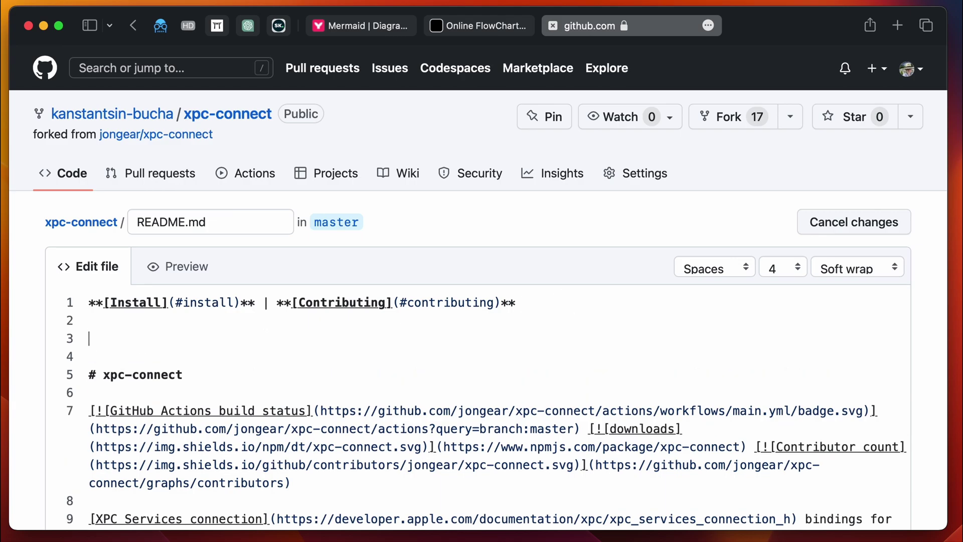
type("``me")
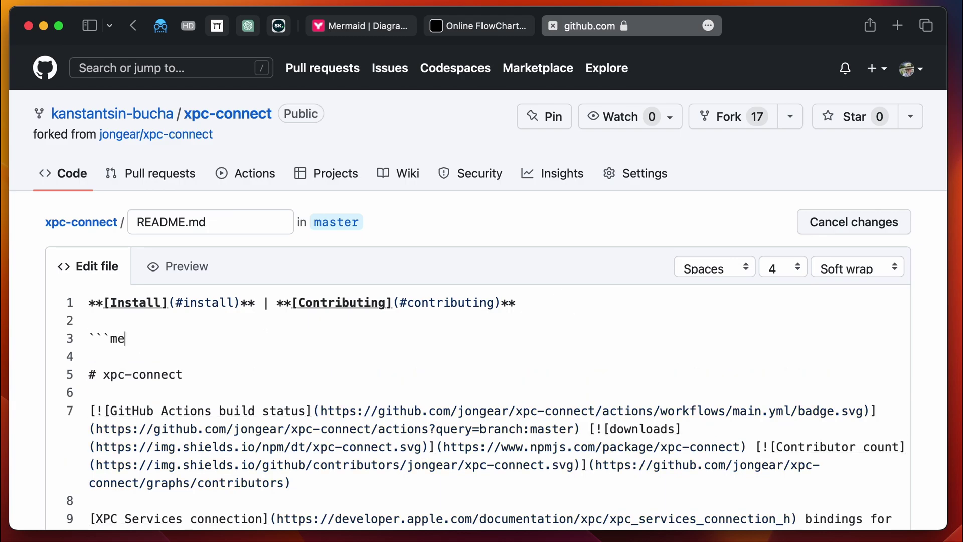
type("rmaid")
key("Return")
type("`")
key("Up")
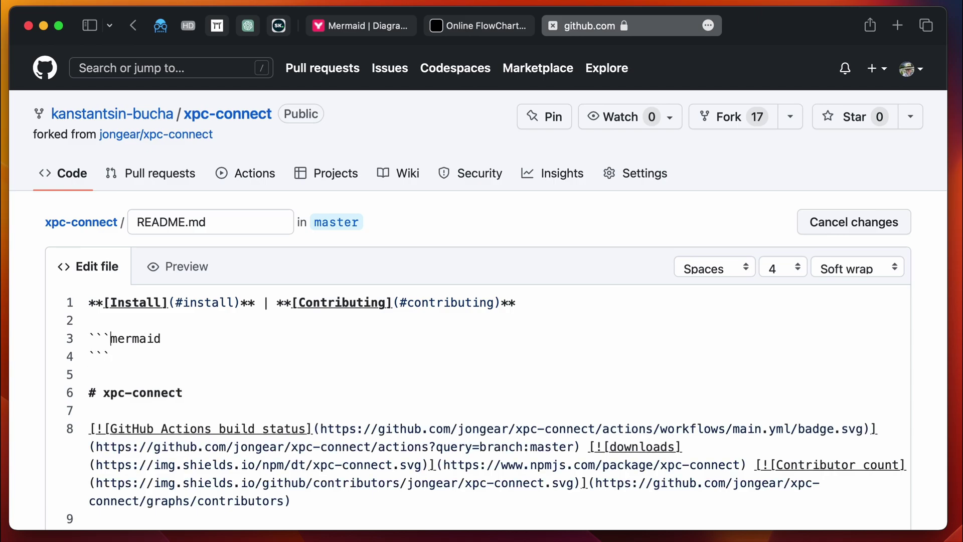
type("stateDiagram-v2     [*] --> Still     Still --> [*]     Still --> Moving     Moving --> Still     Moving --> Crash     Crash --> [*]")
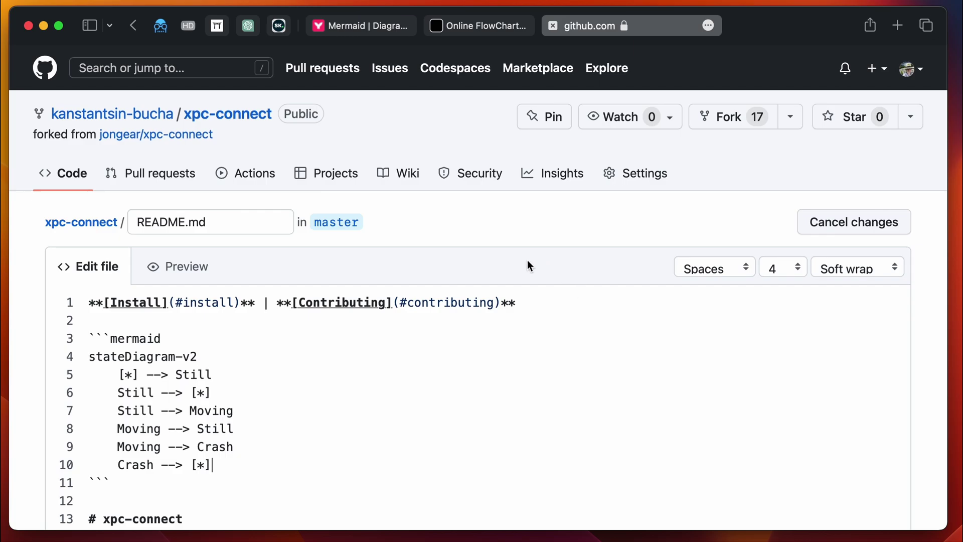
scroll(716, 329, "down", 1)
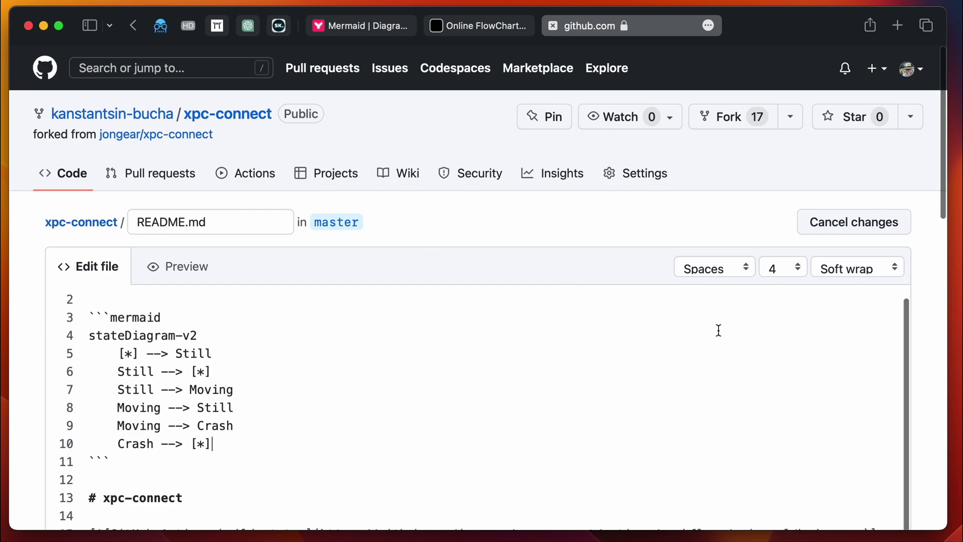
scroll(565, 294, "up", 1)
Preview README.md to see the rendered Still–Moving–Crash state diagram.
left_click(188, 269)
scroll(308, 366, "down", 5)
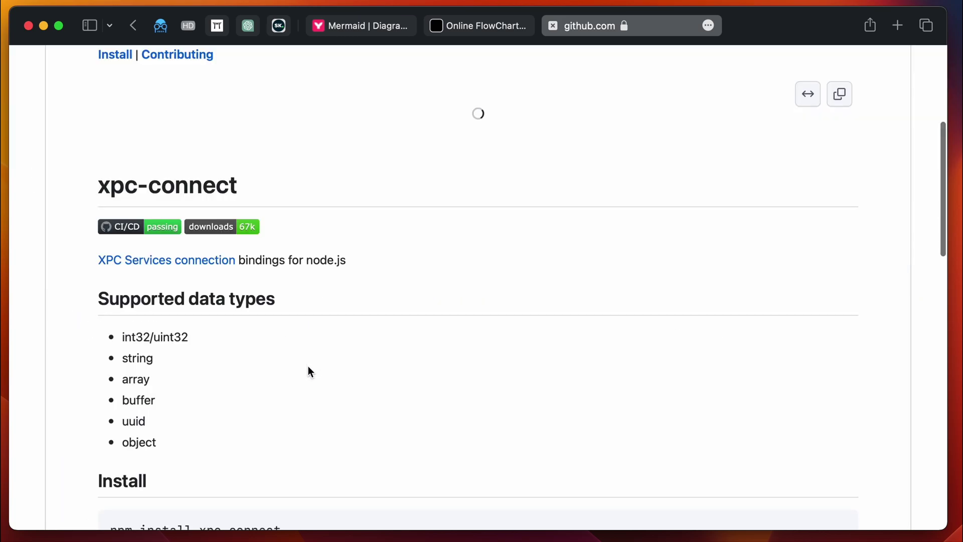
scroll(308, 366, "up", 3)
scroll(308, 366, "up", 2)
scroll(308, 366, "down", 2)
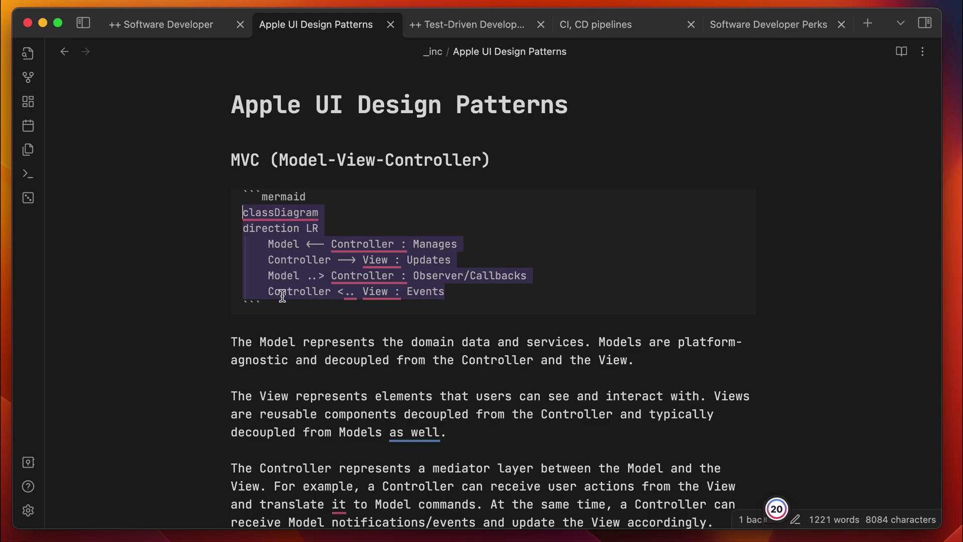
Click outside the MVC mermaid block so its class diagram renders.
left_click(692, 124)
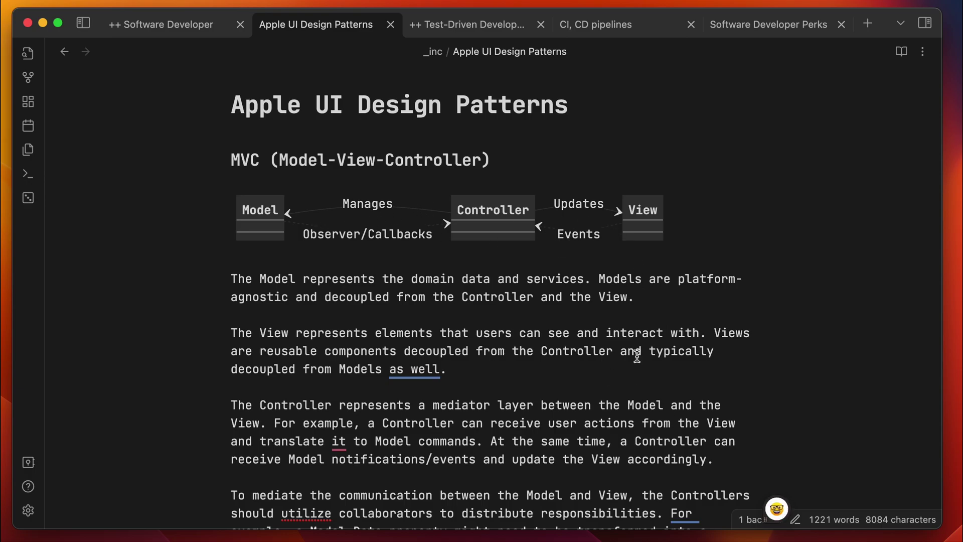
scroll(634, 350, "down", 3)
scroll(637, 356, "down", 3)
scroll(637, 357, "down", 8)
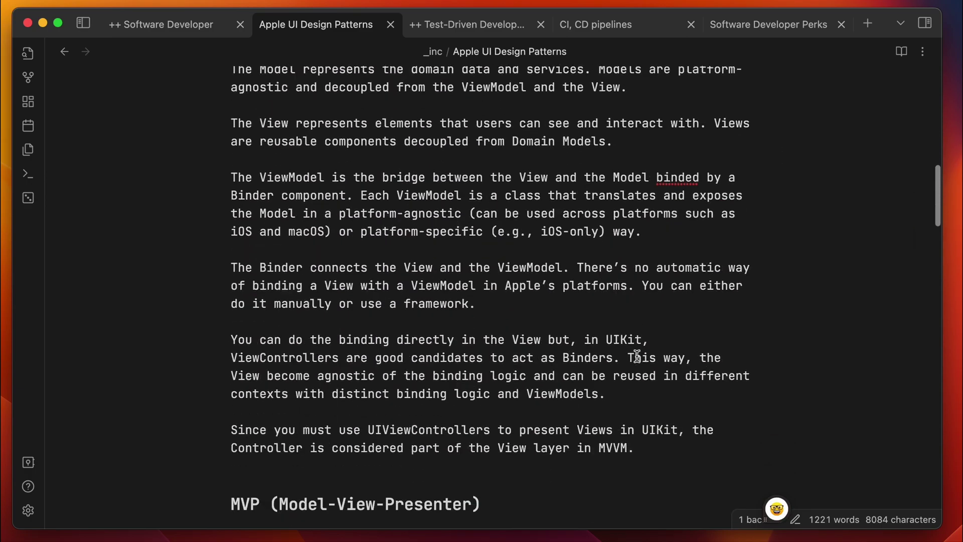
scroll(636, 356, "down", 5)
scroll(637, 356, "down", 6)
scroll(636, 355, "down", 1)
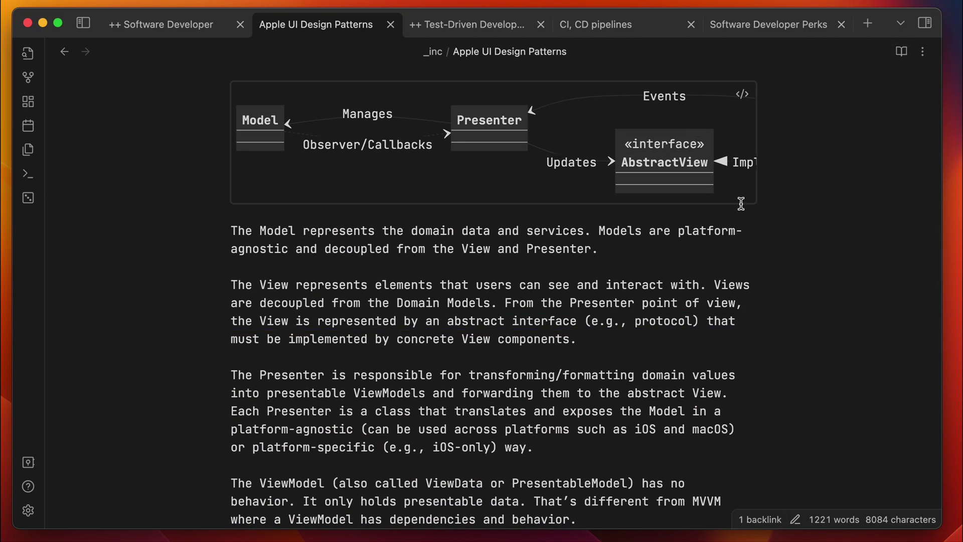
Switch the note to reading view to show the full MVC and MVP diagrams.
left_click(901, 51)
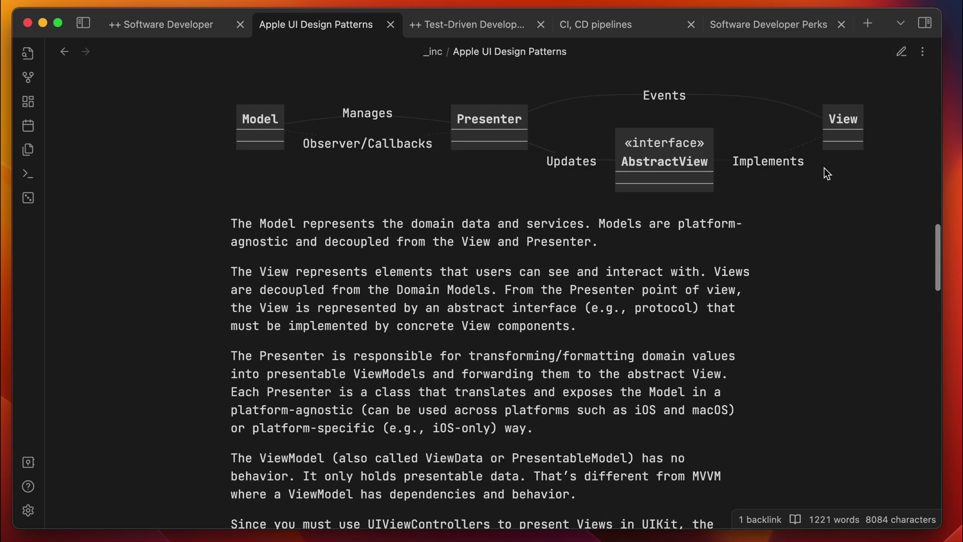
scroll(670, 267, "up", 5)
scroll(662, 267, "up", 5)
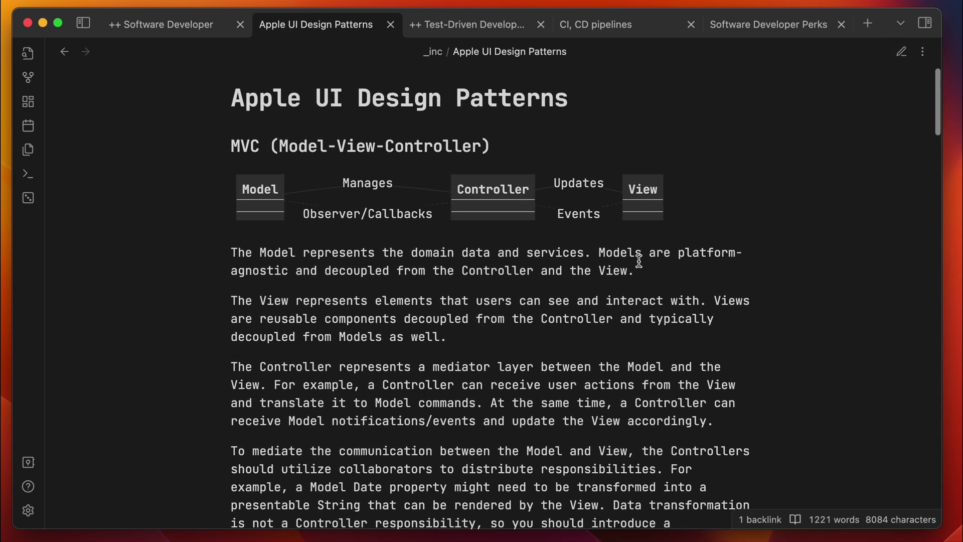
scroll(638, 267, "down", 5)
scroll(638, 265, "down", 10)
scroll(639, 264, "down", 1)
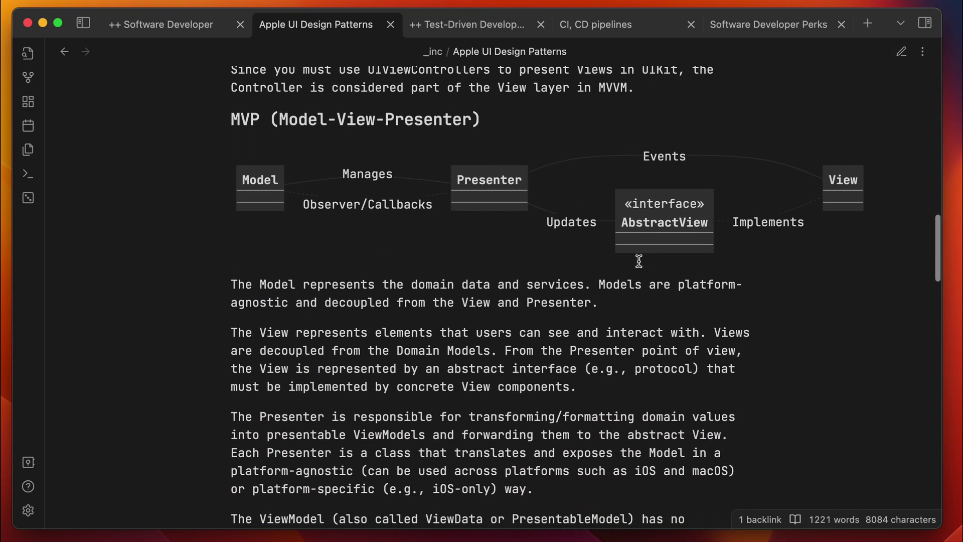
scroll(639, 264, "down", 5)
scroll(639, 261, "down", 5)
scroll(639, 261, "down", 10)
scroll(639, 261, "down", 2)
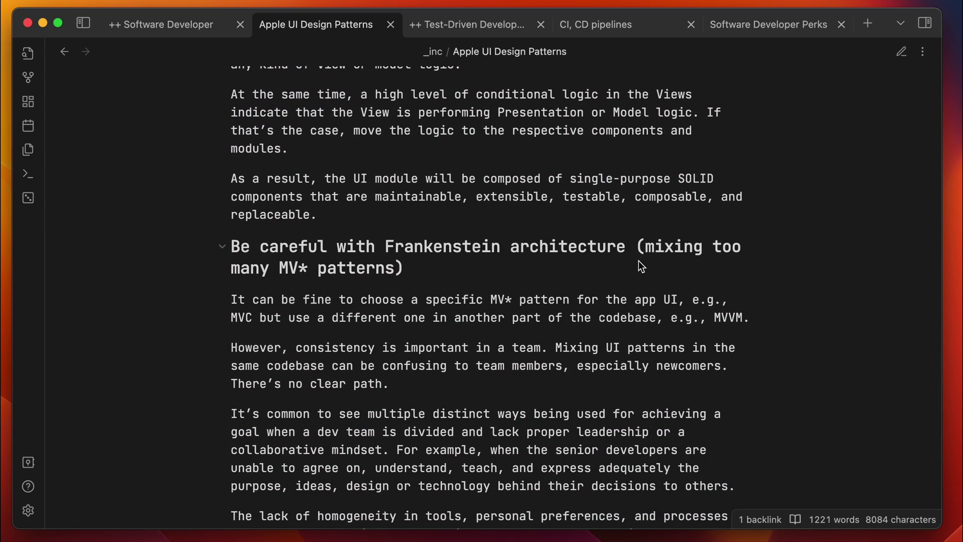
scroll(638, 260, "up", 10)
scroll(639, 261, "up", 5)
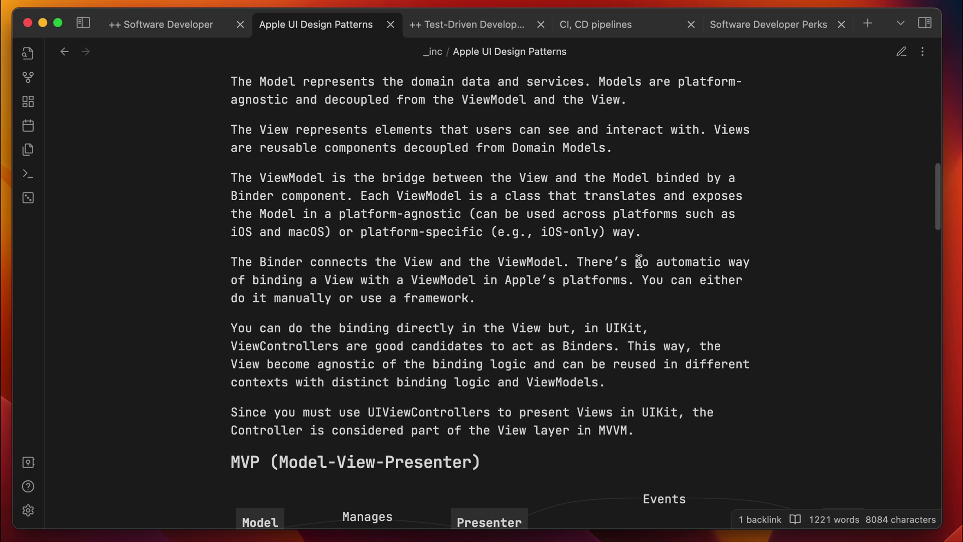